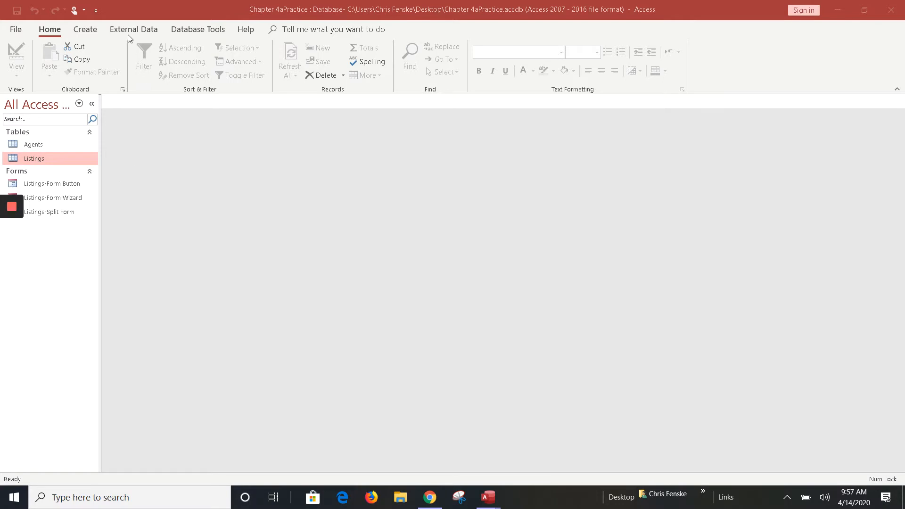
Start a Report Wizard report on the Listings table with the fields ListingID, ListPrice, Address, City, SqFt, Beds and Baths.
click(85, 30)
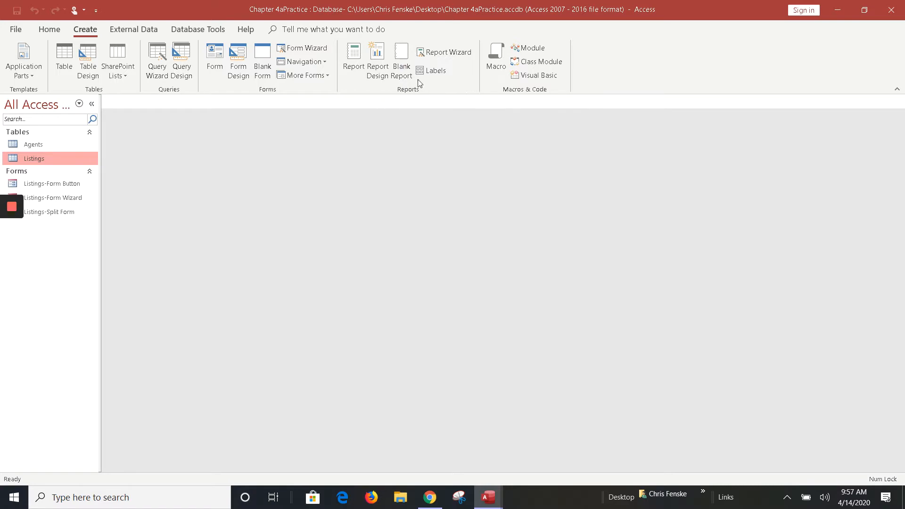
click(449, 52)
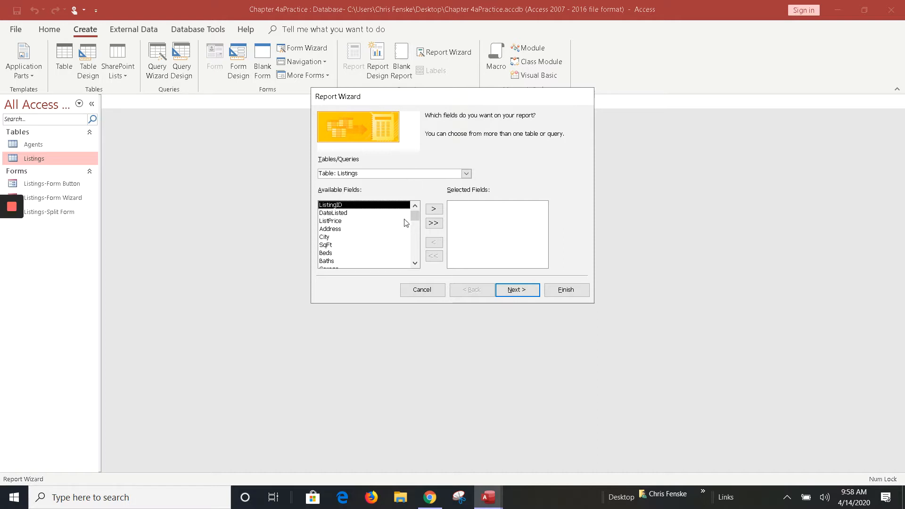
click(434, 223)
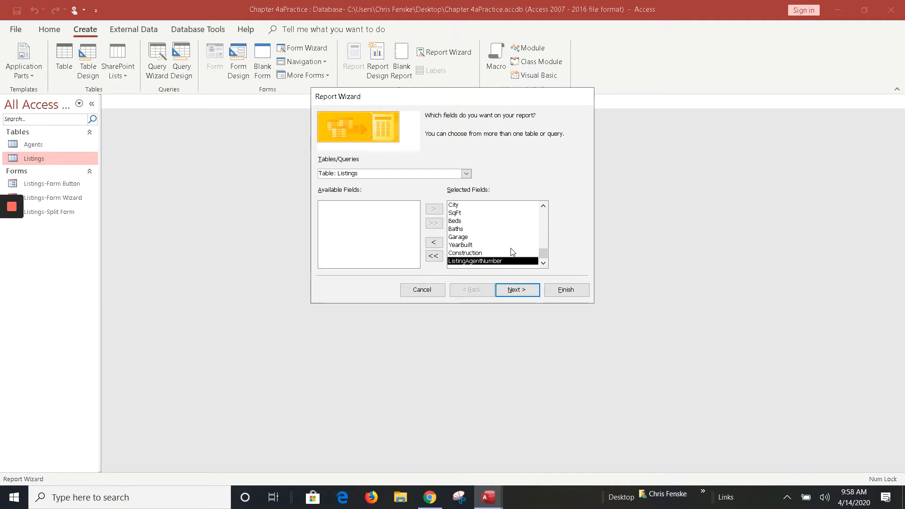
click(433, 242)
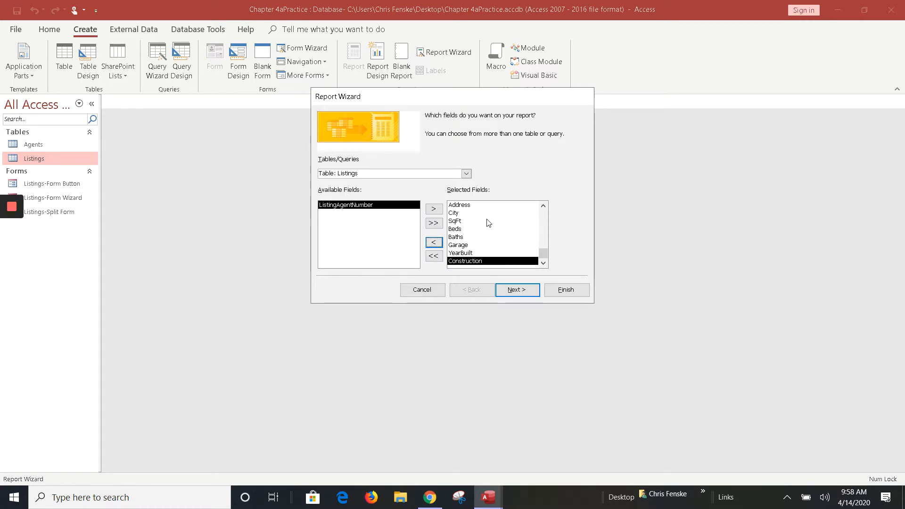
click(431, 243)
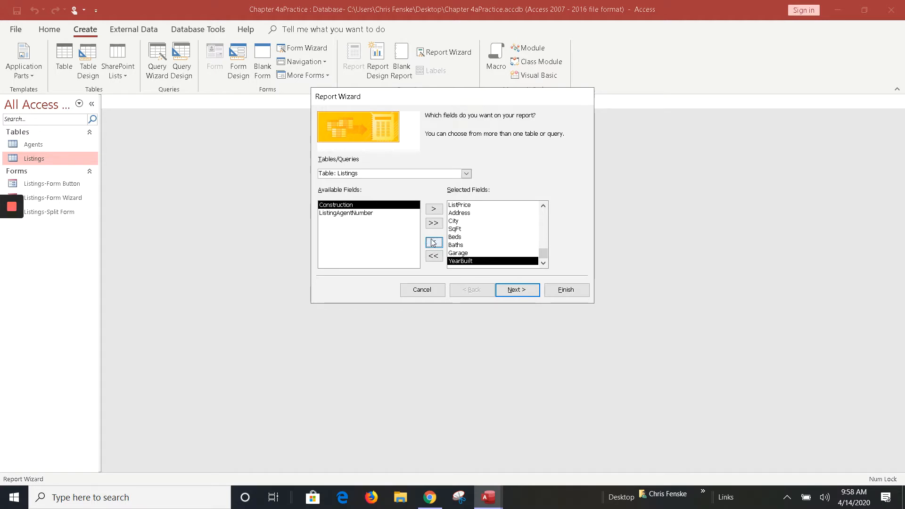
click(433, 242)
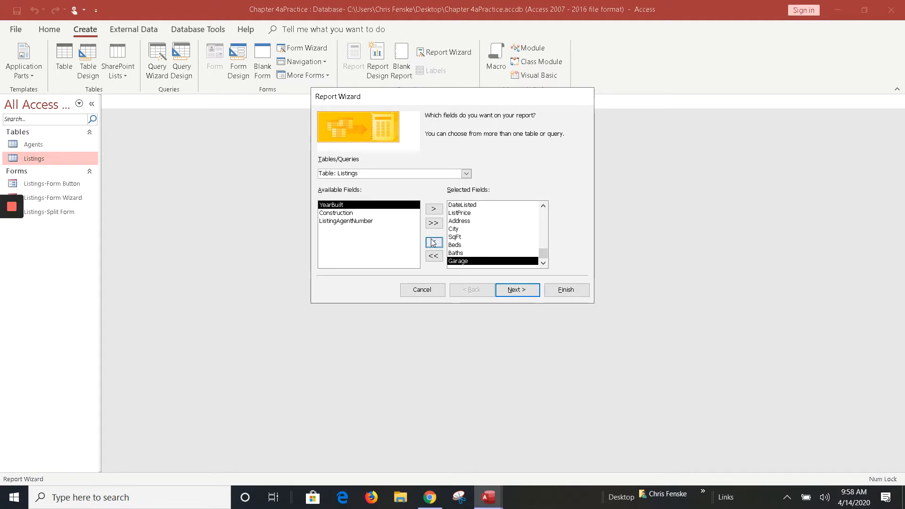
click(434, 243)
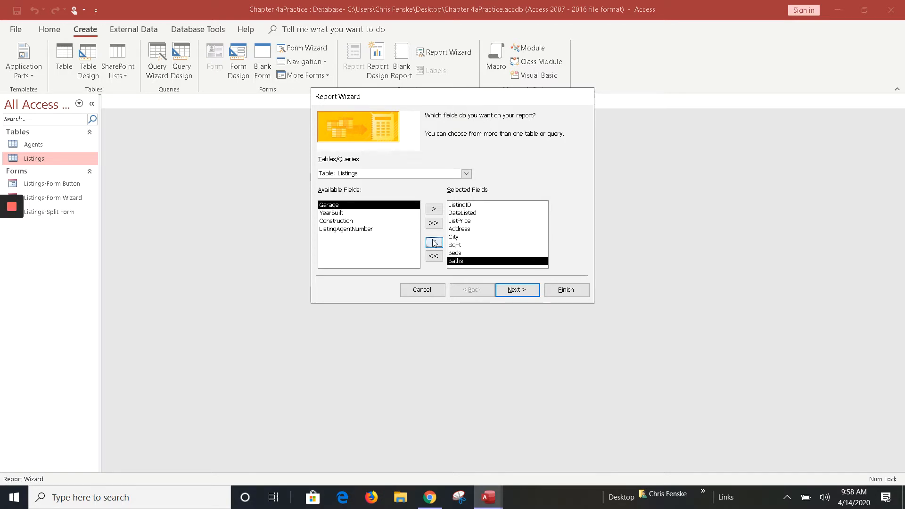
click(466, 215)
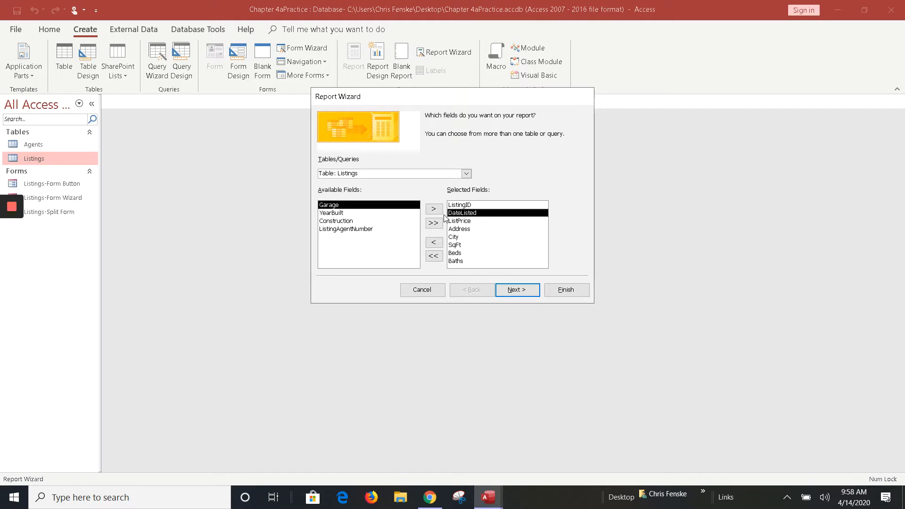
click(430, 242)
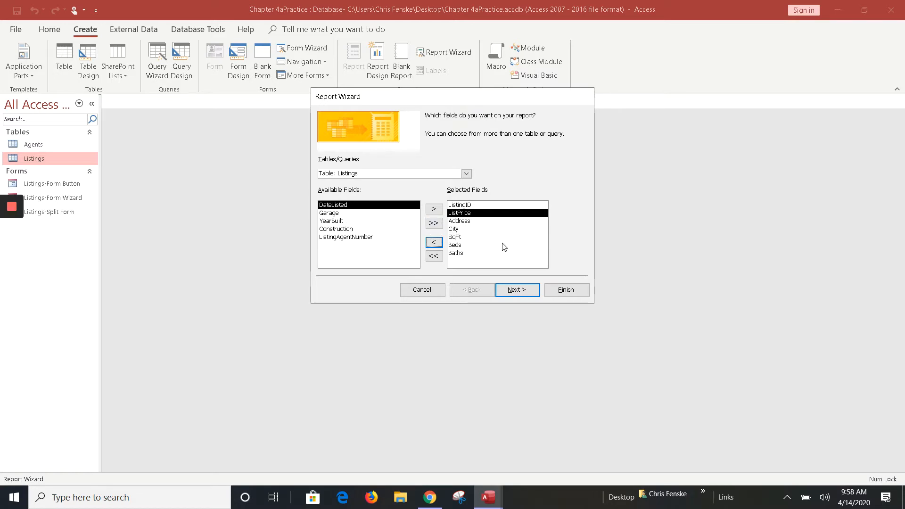
click(517, 289)
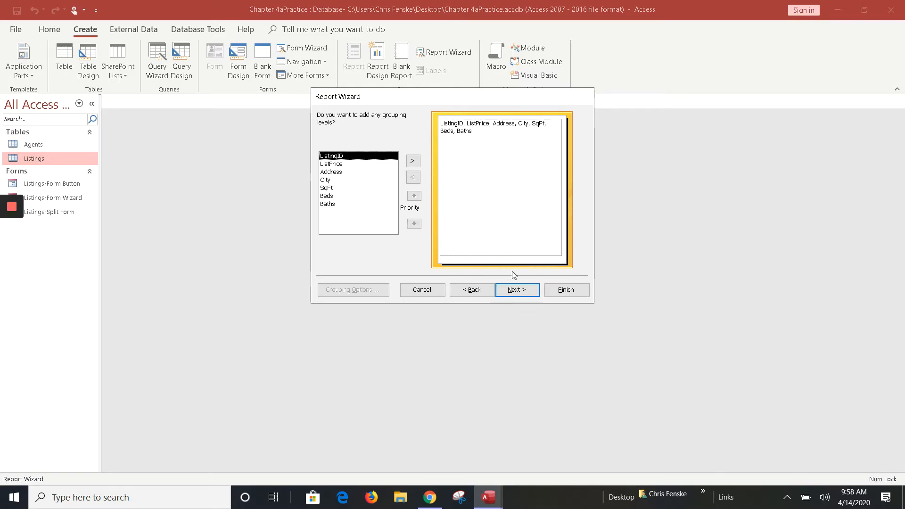
Leave the report ungrouped, sort it ascending by ListPrice, and accept the tabular layout in portrait orientation.
click(519, 290)
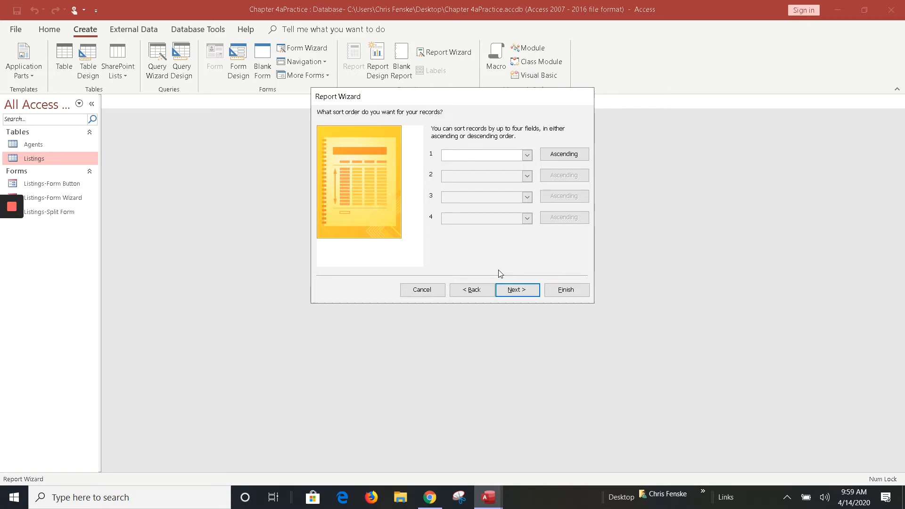
click(527, 155)
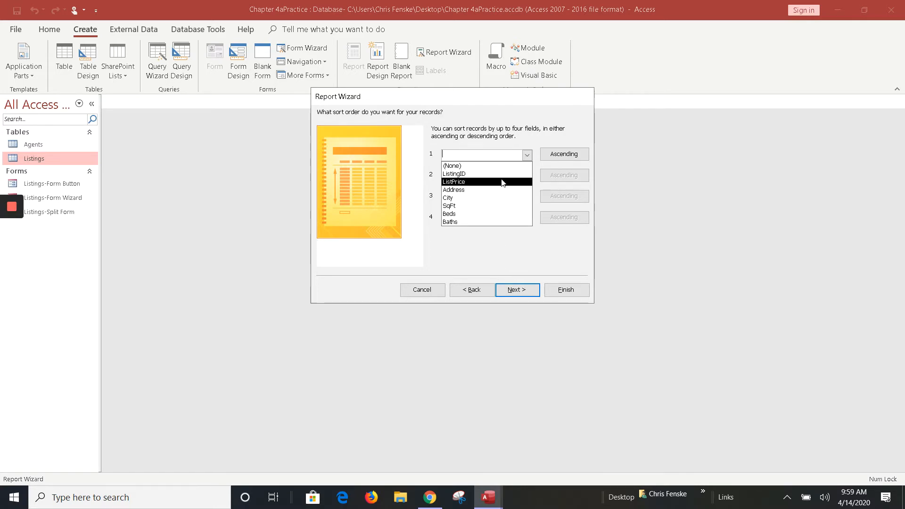
click(462, 182)
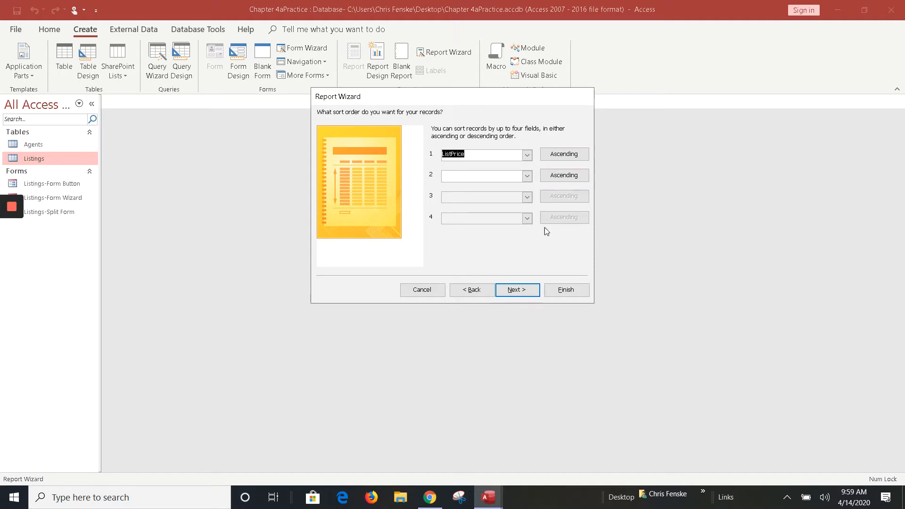
click(517, 290)
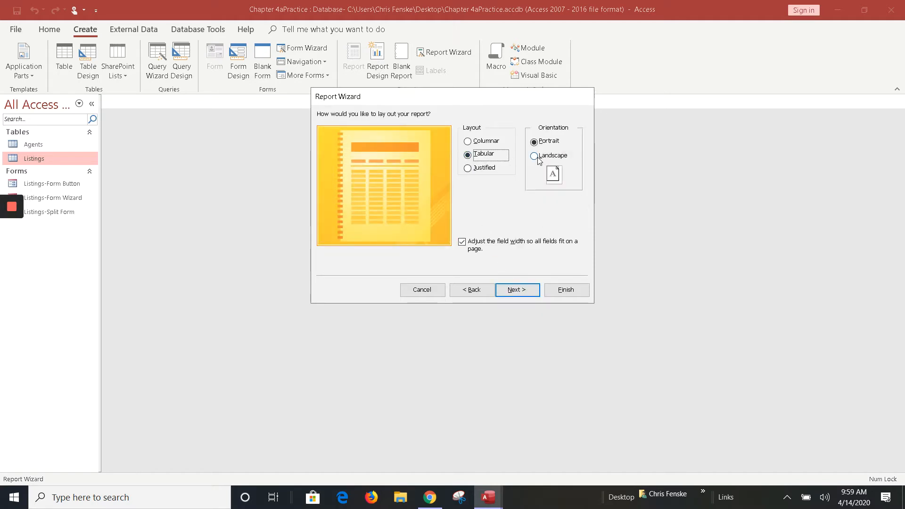
click(518, 294)
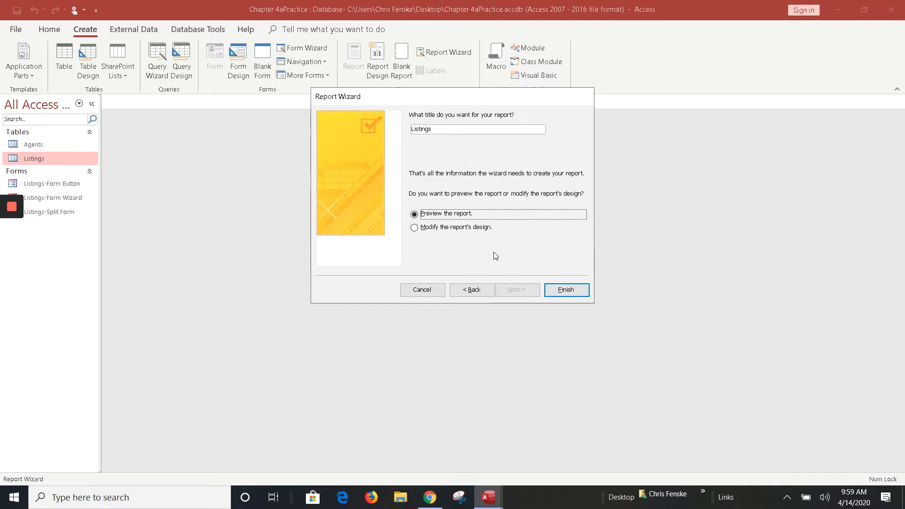
Title the report Listings-Report Wizard and finish the wizard with a preview of the report.
click(438, 128)
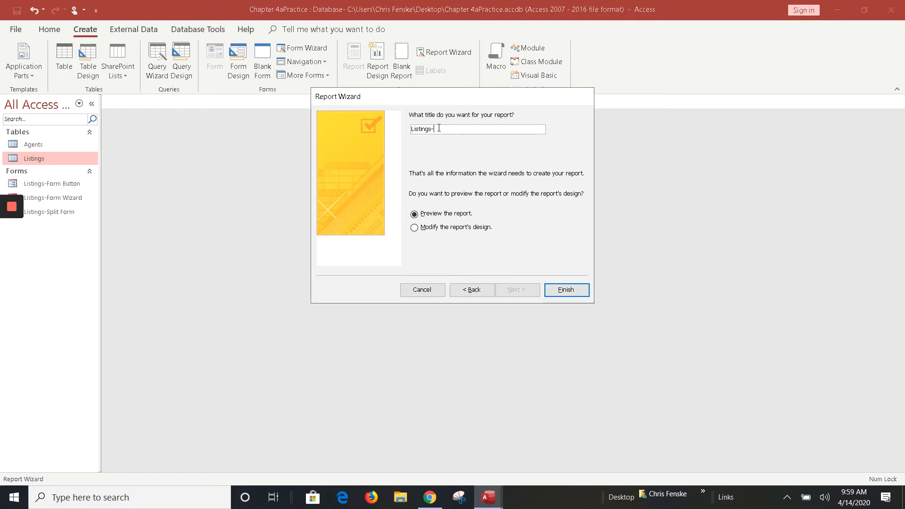
text(-Report Wizard)
click(571, 289)
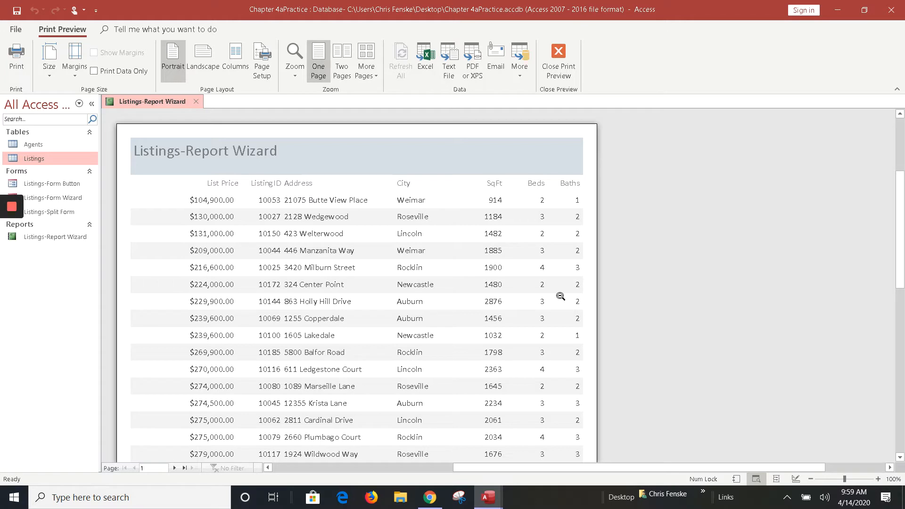
Look through both pages of the previewed listings report and close it.
click(174, 468)
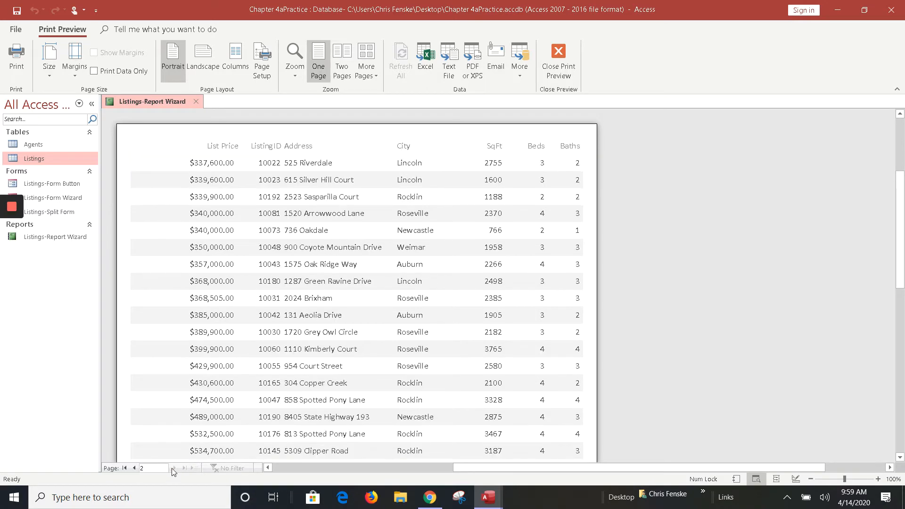
scroll(255, 410, up, 3)
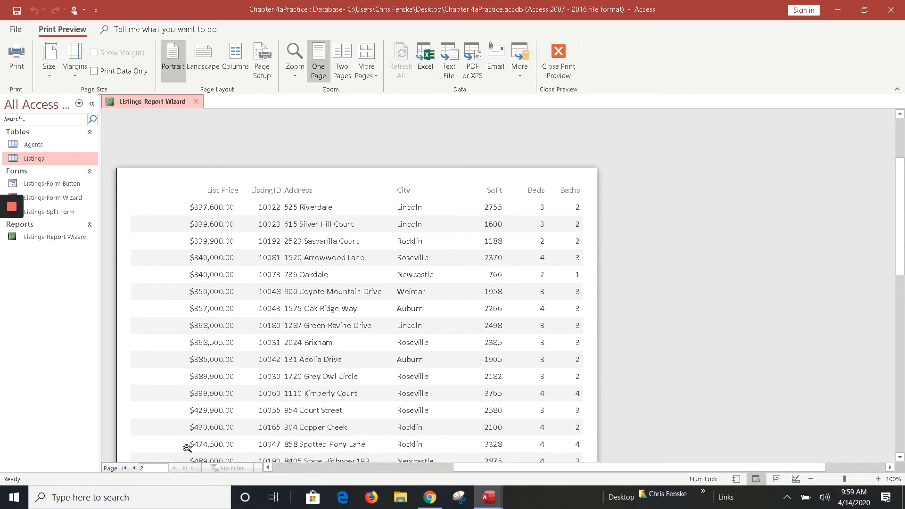
click(135, 468)
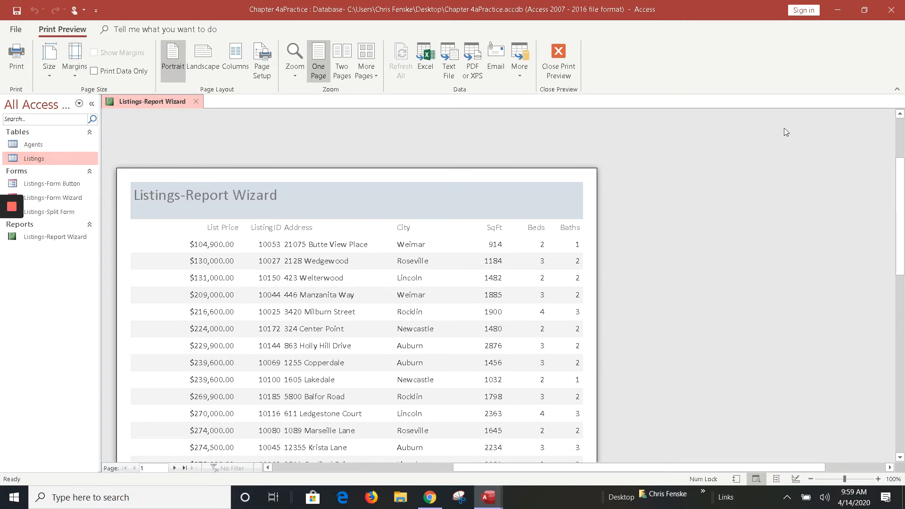
click(196, 102)
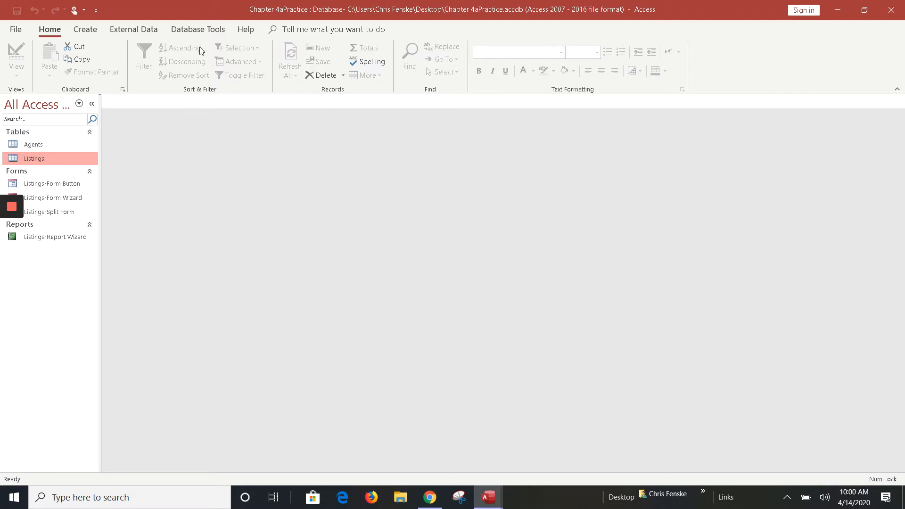
Create a blank report and list the fields of the Listings table as available fields.
click(90, 36)
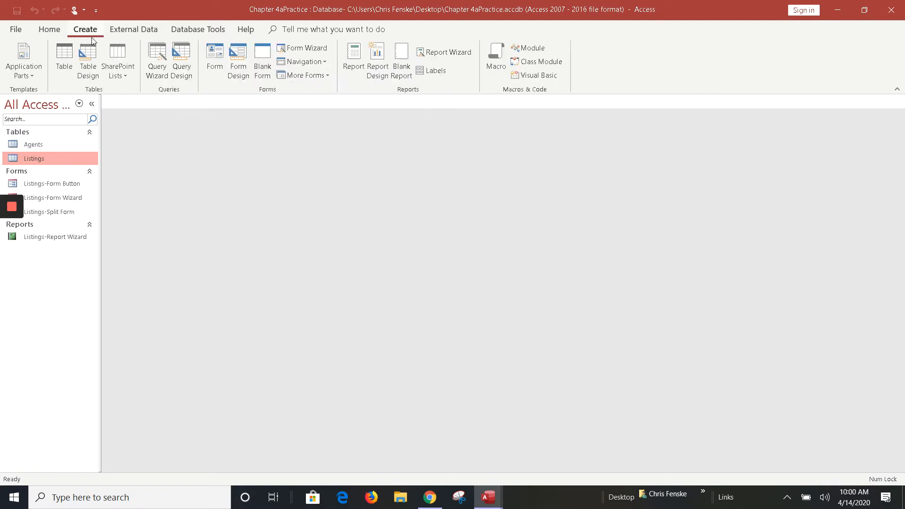
click(399, 76)
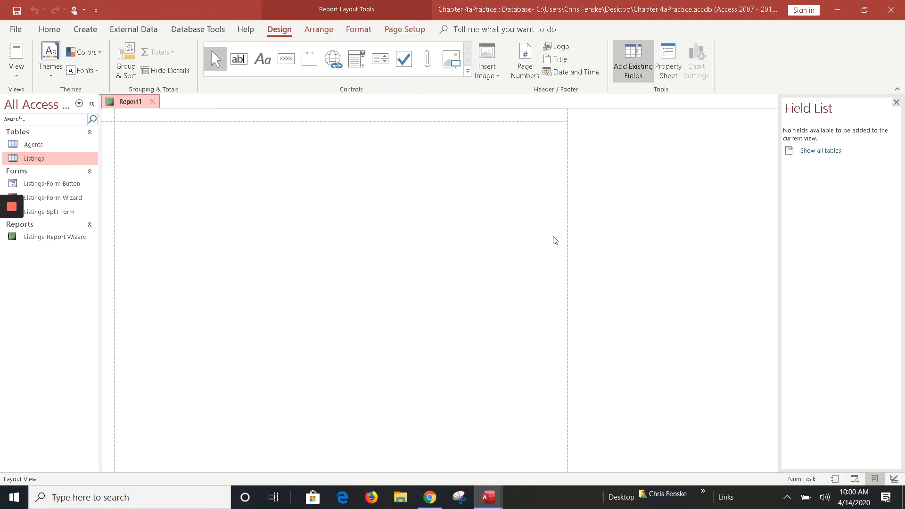
click(822, 151)
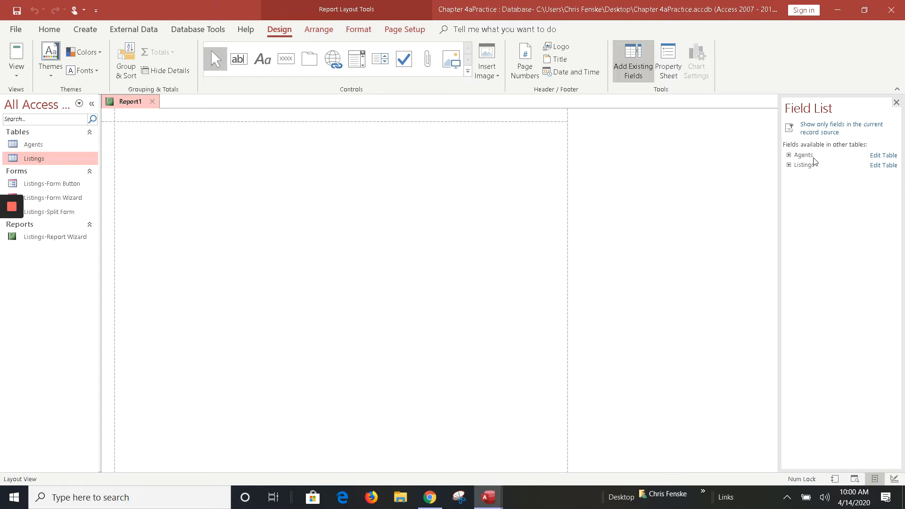
click(789, 165)
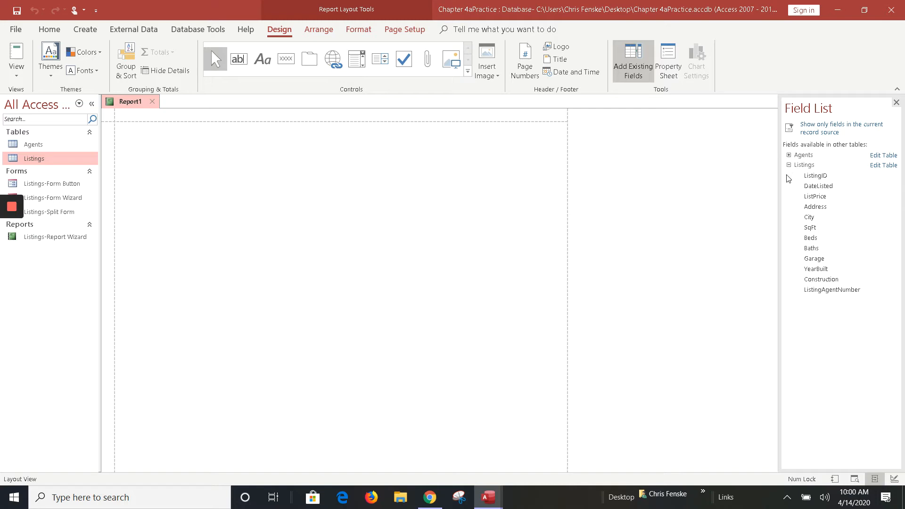
Add ListingID, ListPrice, SqFt, Beds, Baths, Address, City and Garage to the blank report in that order, and close the field list.
double_click(816, 178)
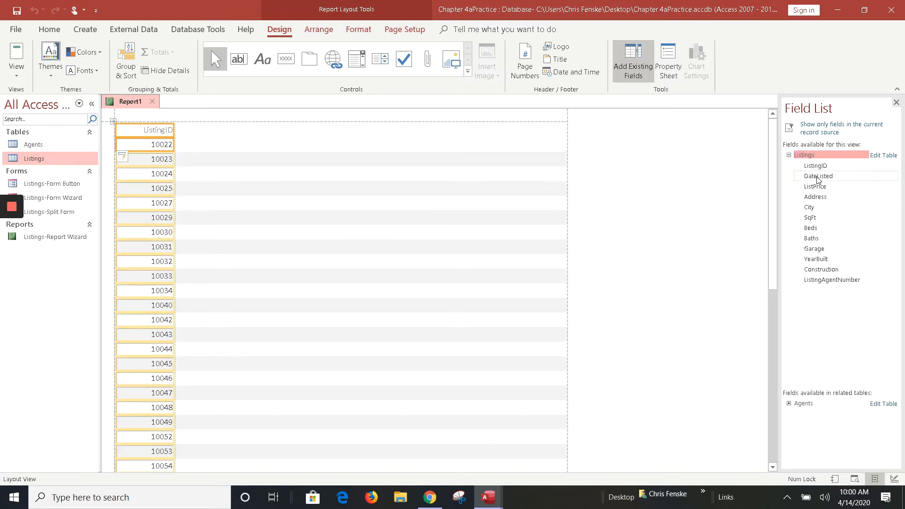
double_click(816, 186)
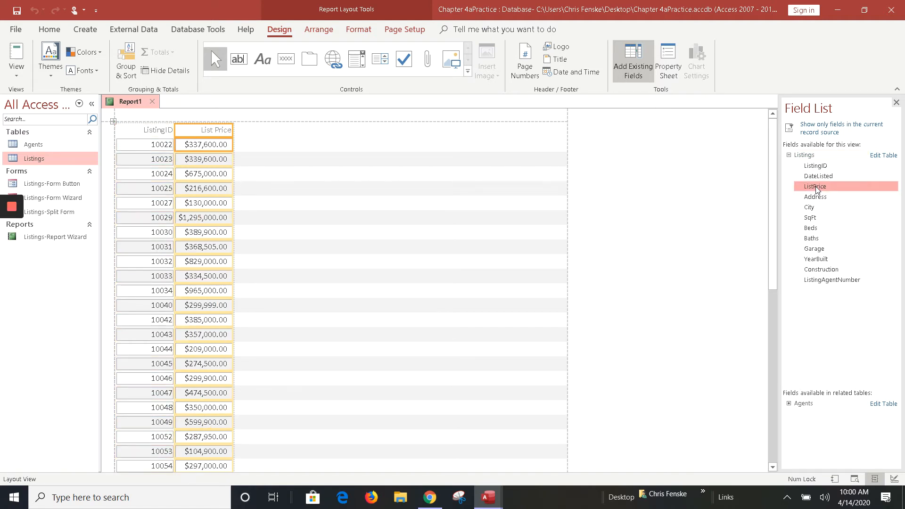
double_click(810, 218)
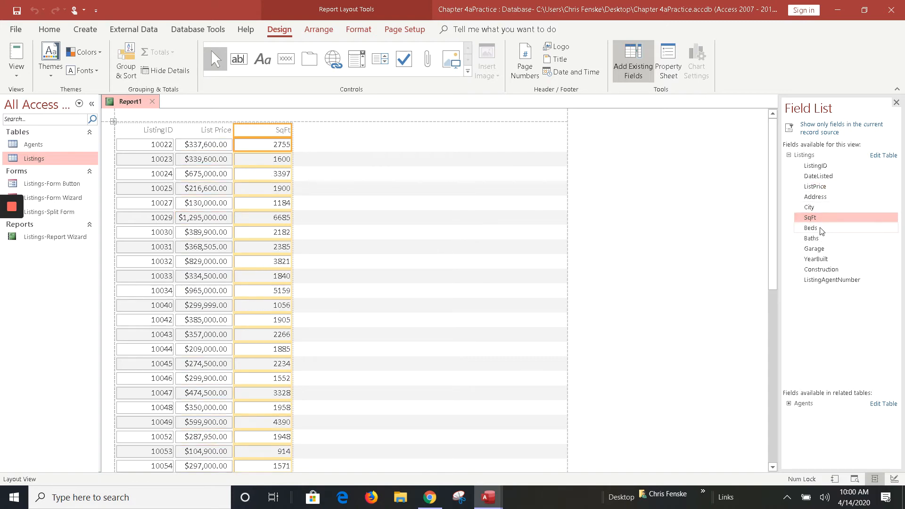
double_click(811, 228)
double_click(819, 238)
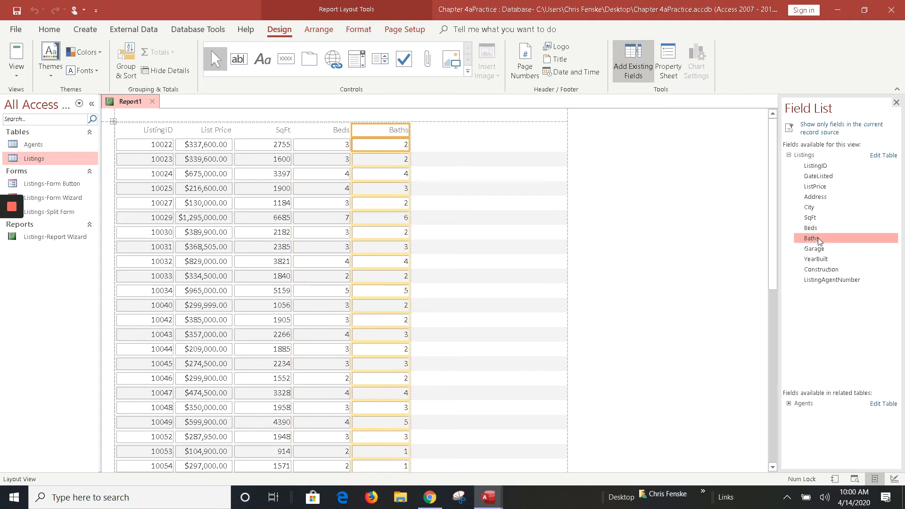
double_click(815, 197)
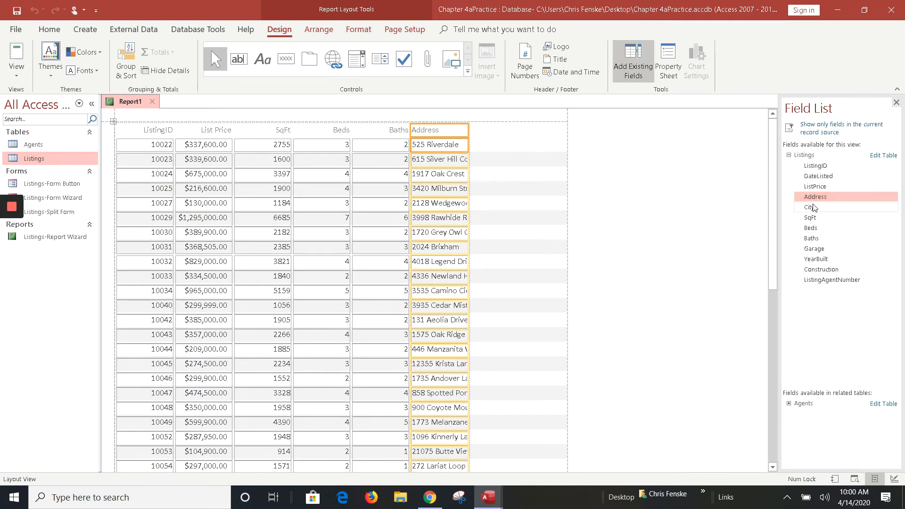
double_click(813, 208)
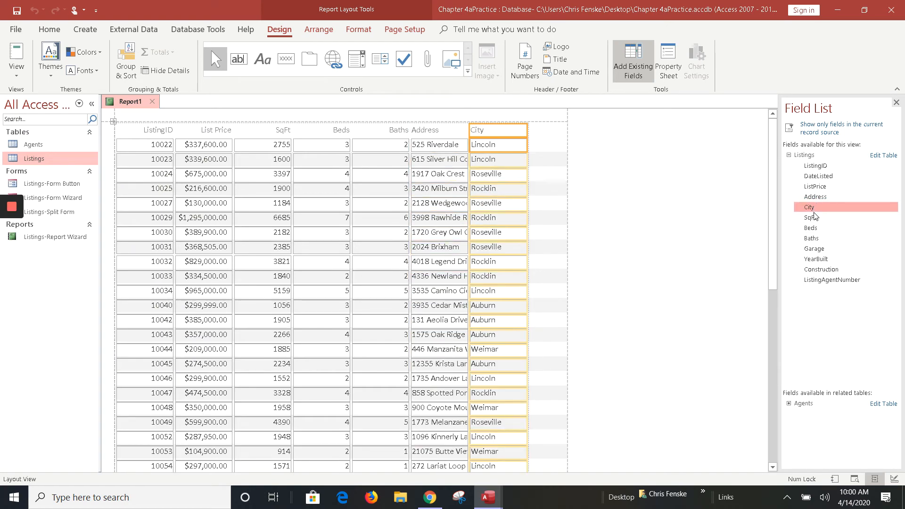
double_click(819, 250)
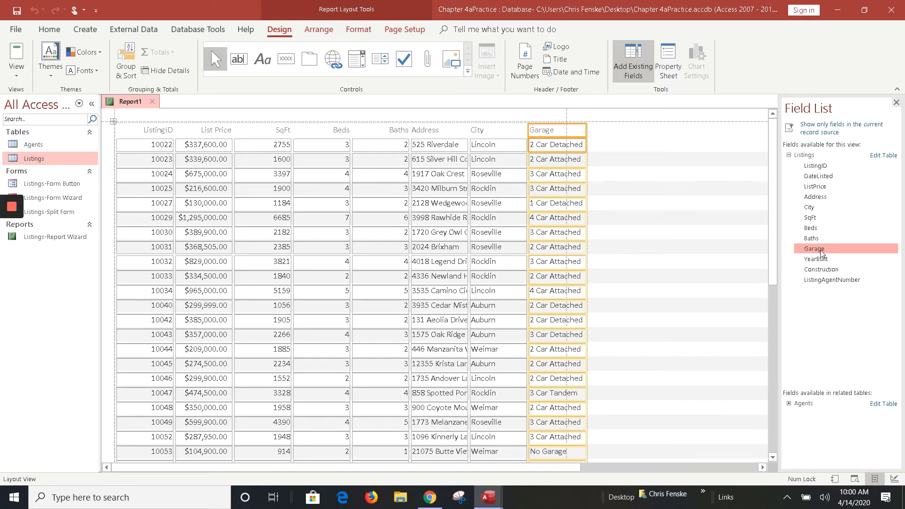
click(896, 102)
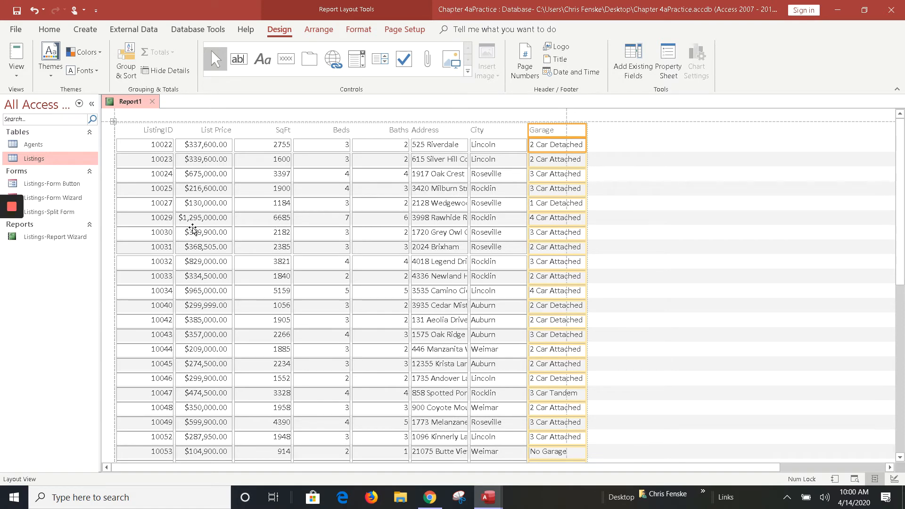
Save the new report under the name Listings-Blank Report Button.
click(16, 10)
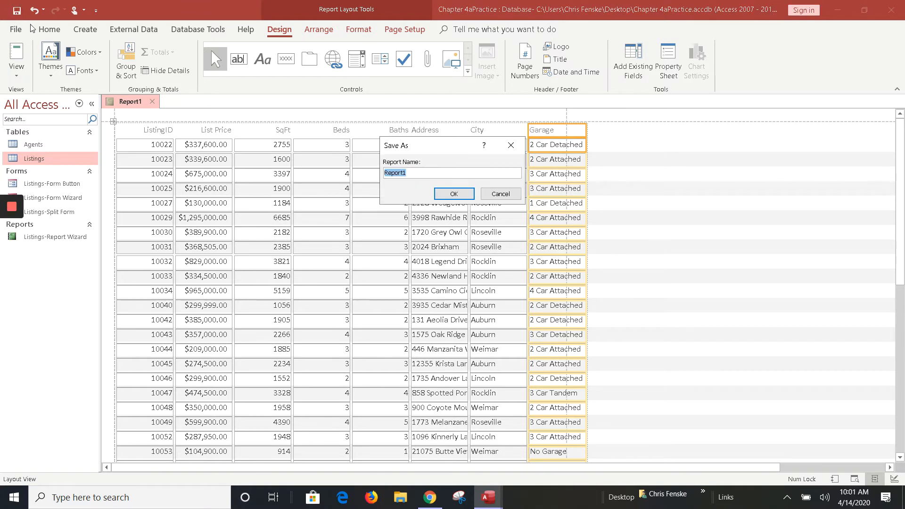
text(Lis)
text(tings-Blank)
text( Report Form)
key(BackSpace)
key(BackSpace)
key(BackSpace)
key(BackSpace)
text(Button)
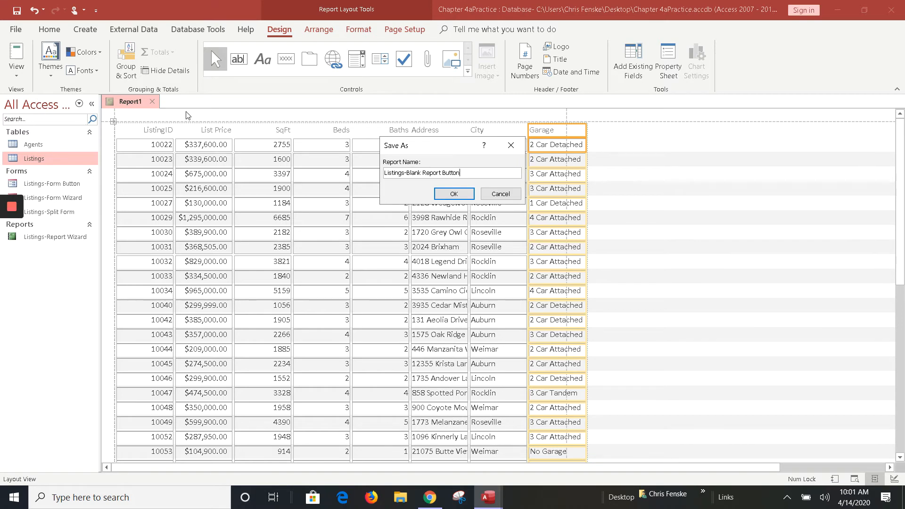
click(443, 193)
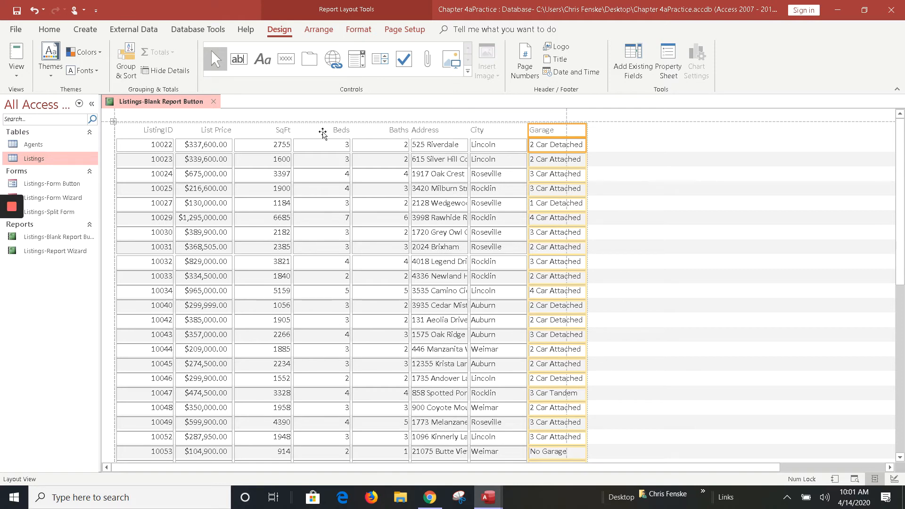
Add the default title to the report header and left-aligned Page N of M page numbers to the page footer.
click(560, 59)
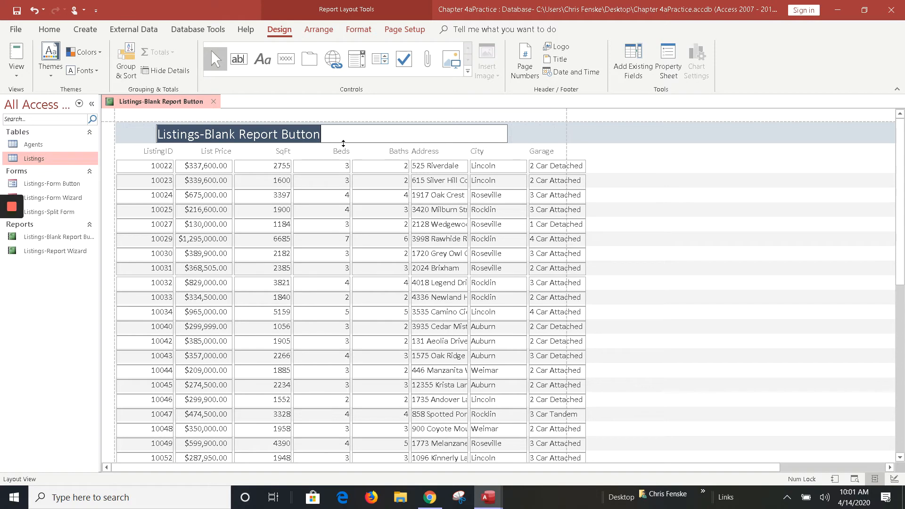
click(622, 210)
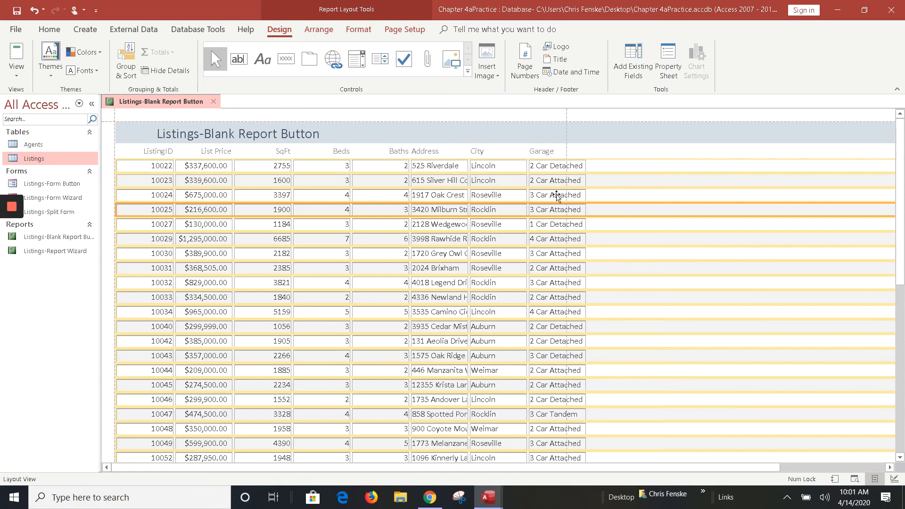
click(526, 71)
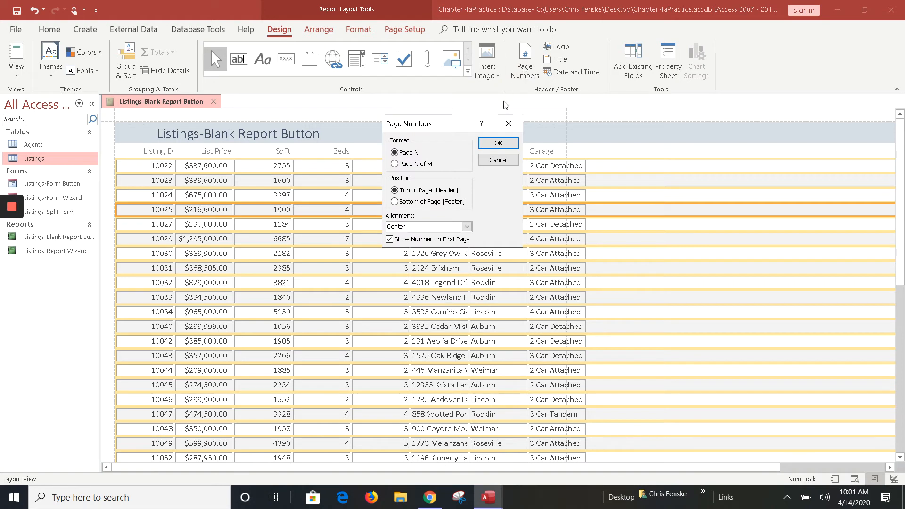
click(401, 164)
click(395, 202)
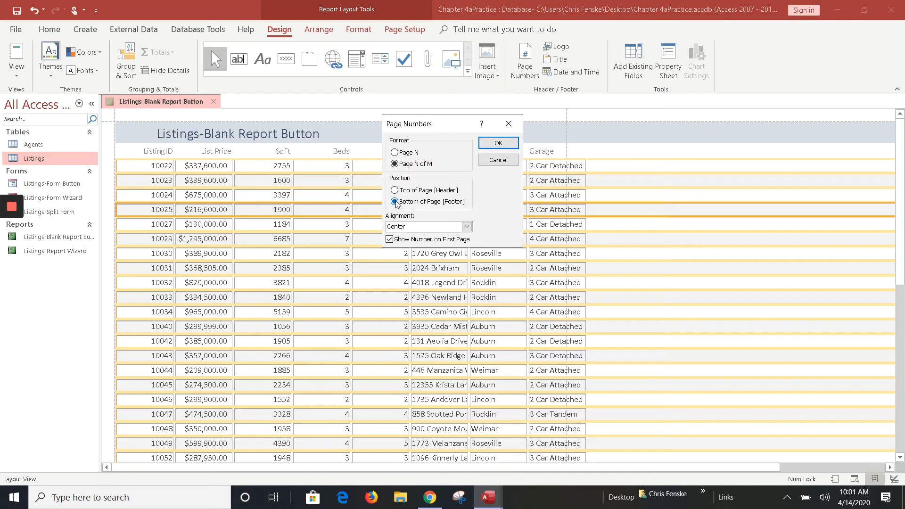
click(452, 227)
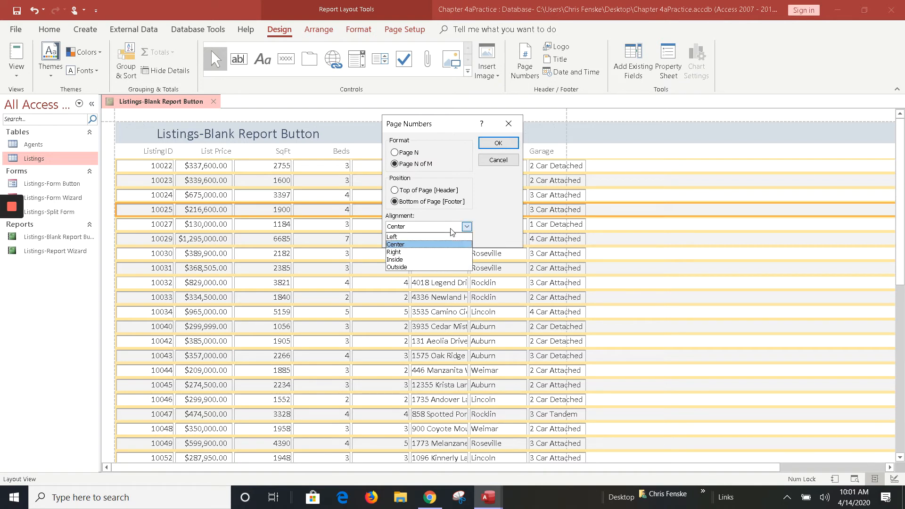
click(417, 236)
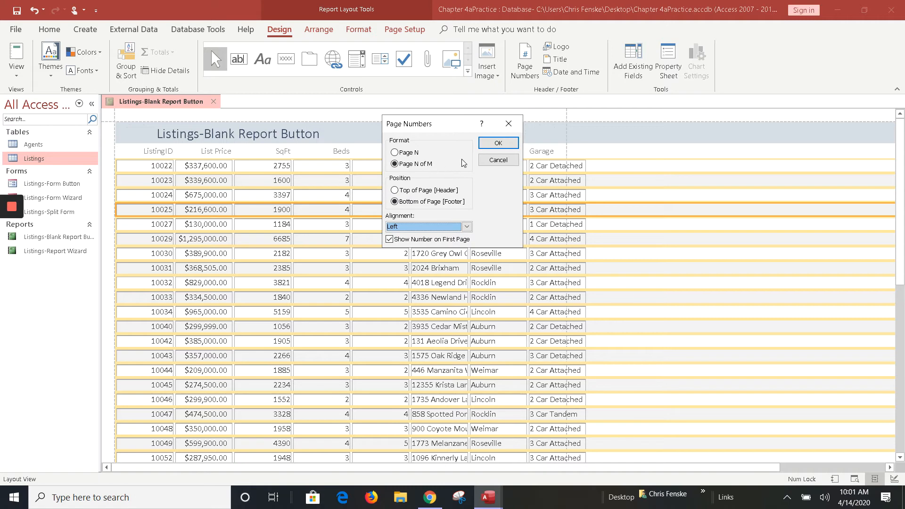
click(490, 144)
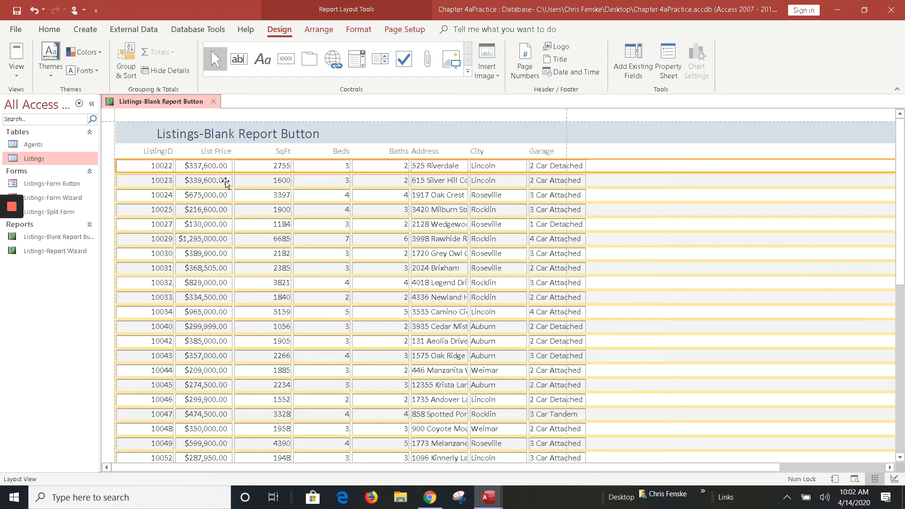
Set the width of the ListingID column to 0.62 inches in its properties.
click(158, 168)
click(158, 152)
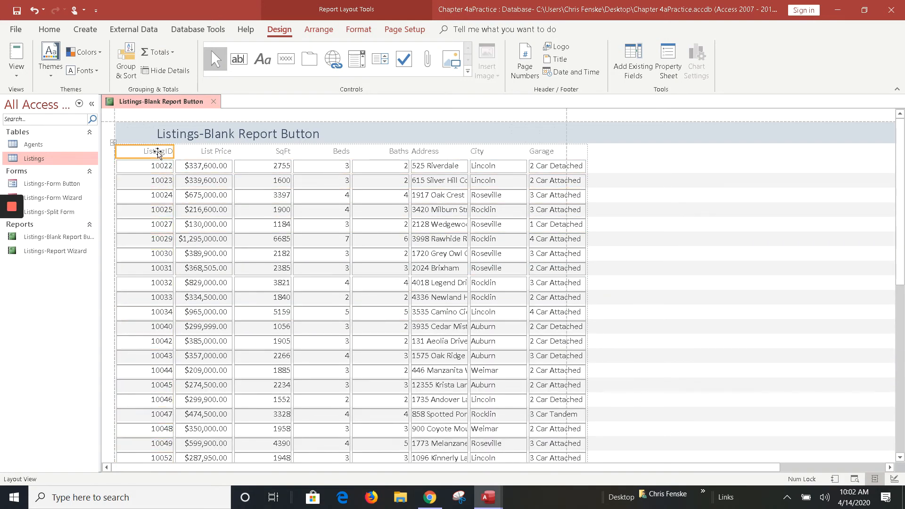
click(163, 164)
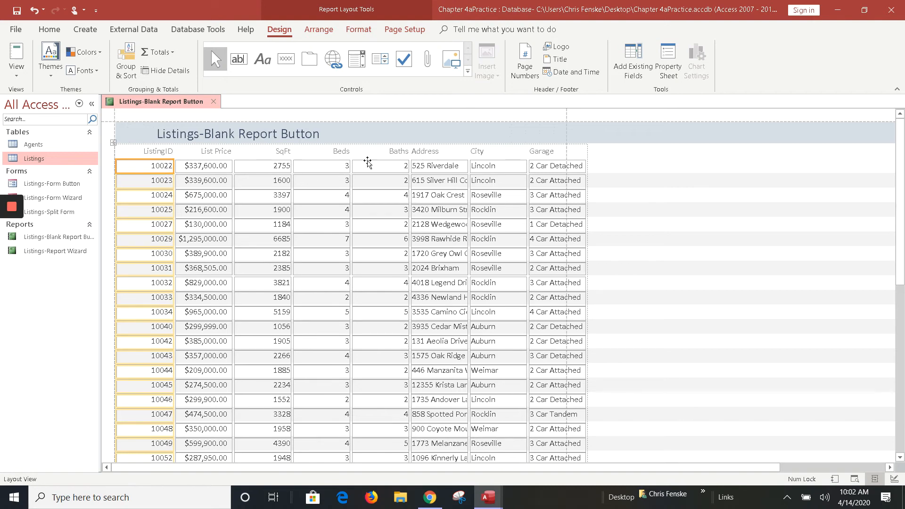
click(677, 69)
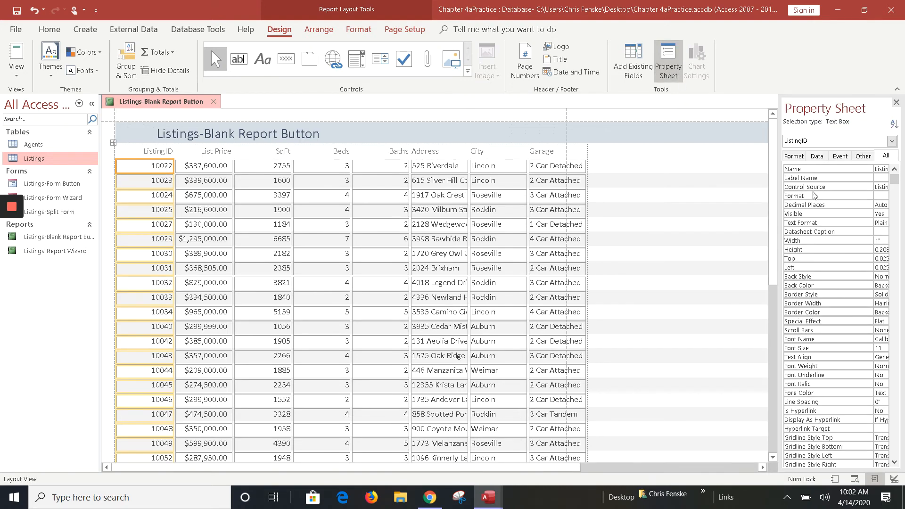
click(883, 238)
click(882, 239)
key(BackSpace)
key(BackSpace)
text(.62)
key(Return)
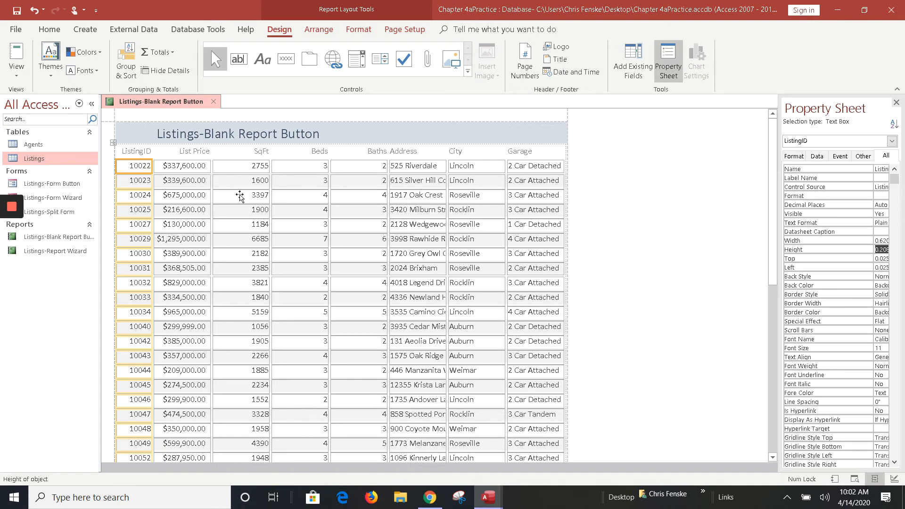
Set the width of the SqFt column to 0.5 inches.
click(249, 171)
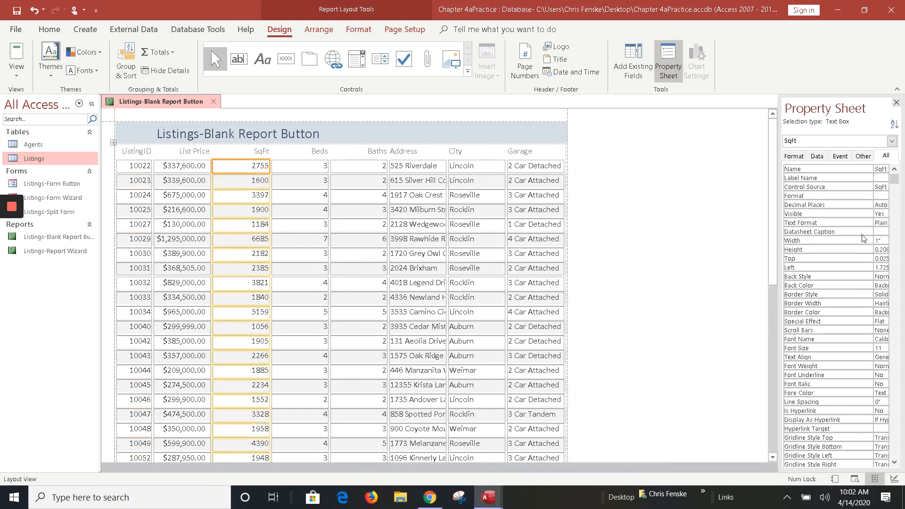
click(794, 156)
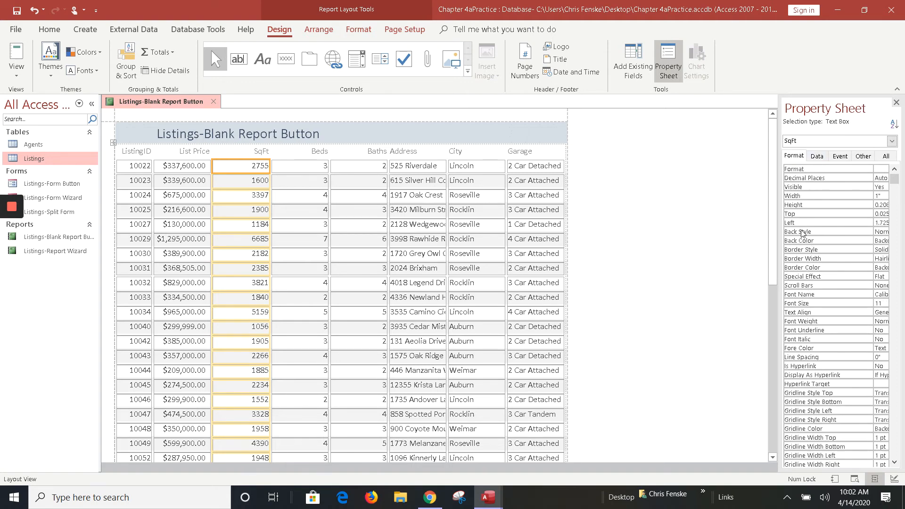
click(867, 196)
text(.5)
key(Return)
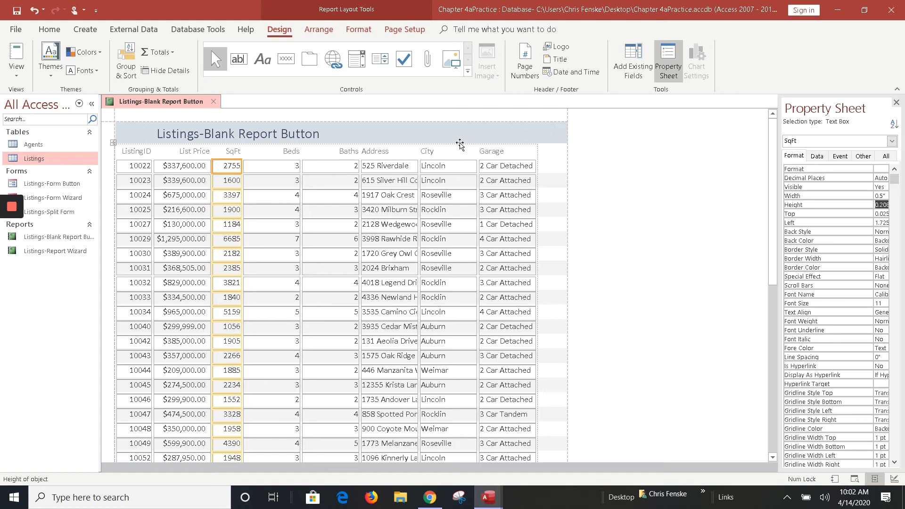
Set the width of the Beds and Baths columns together to 0.5 inches.
click(273, 171)
shift+click(332, 175)
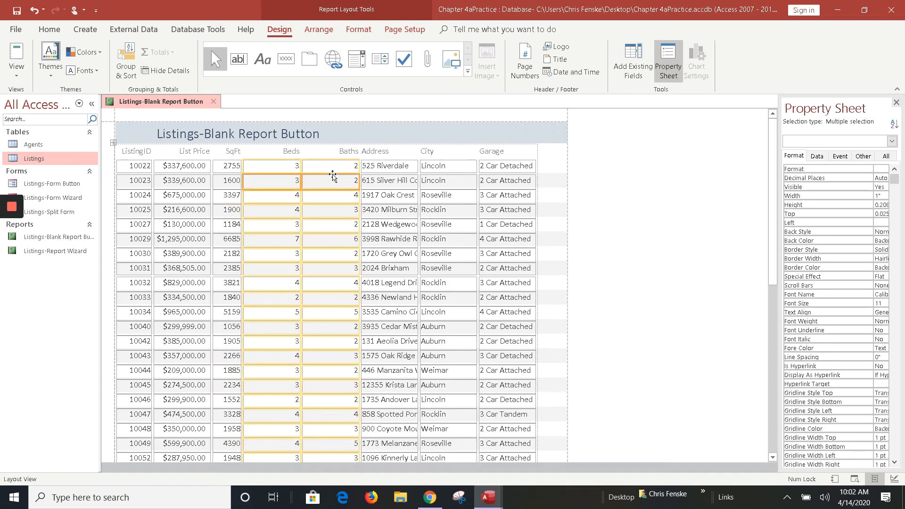
double_click(884, 195)
text(0.5)
key(Return)
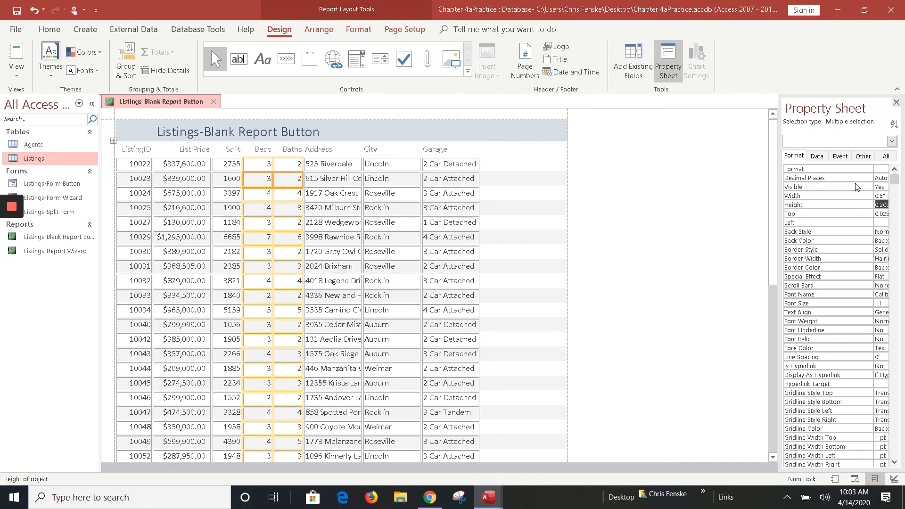
Widen the Address column to 2 inches.
click(342, 167)
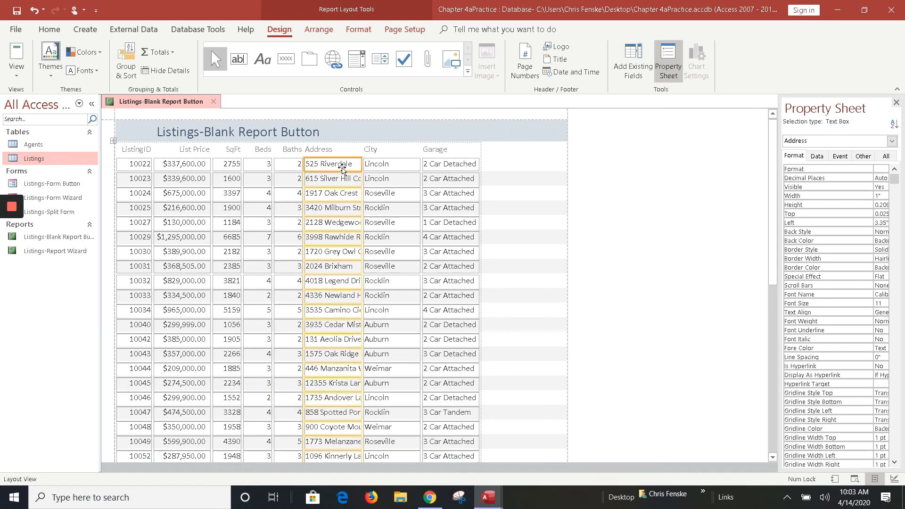
click(838, 195)
text(2)
key(Return)
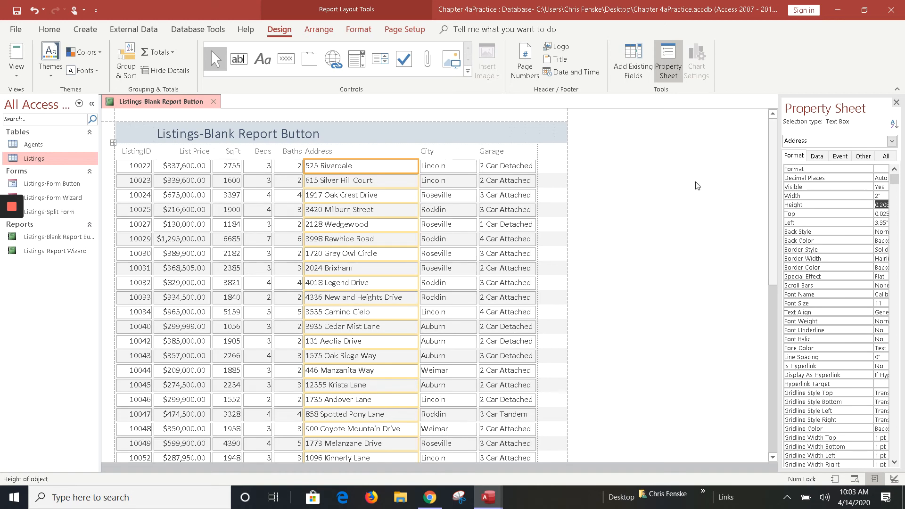
Set the width of the List Price column to 1.1 inches.
click(174, 175)
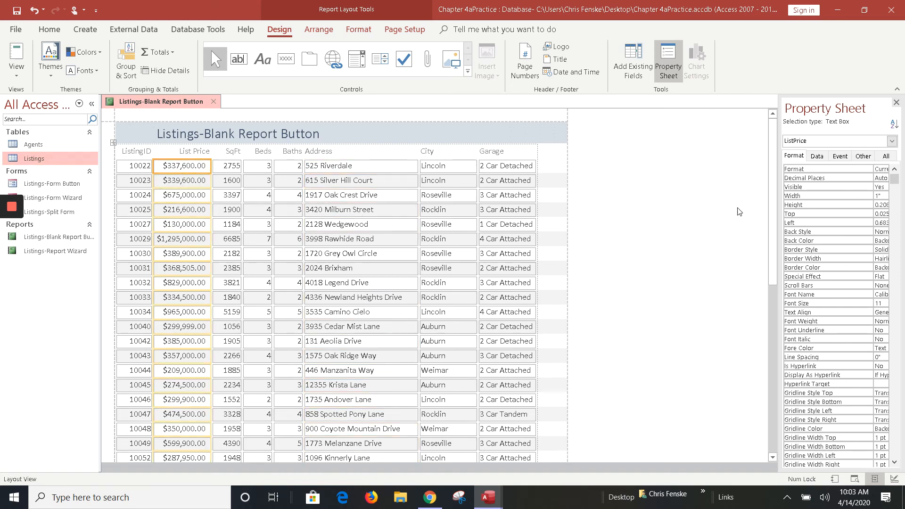
click(883, 196)
text(1.1)
key(Return)
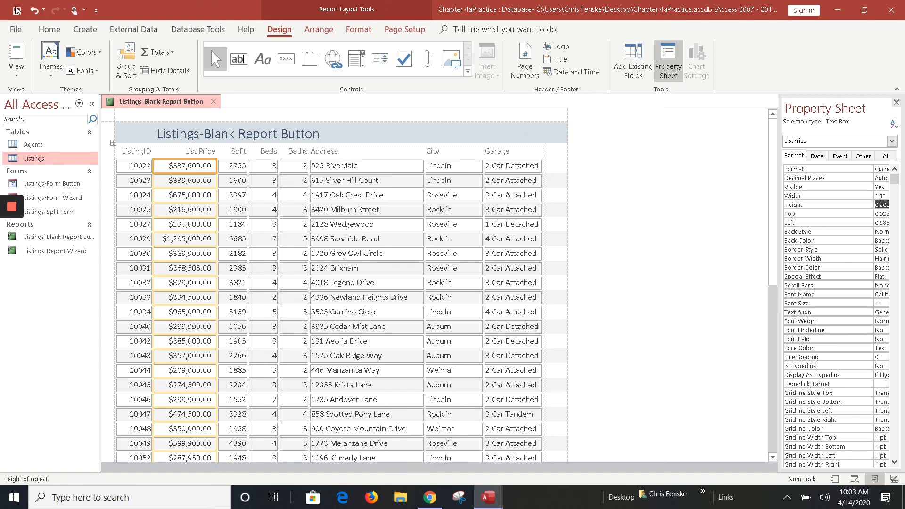
Check the columns and page numbers on both pages in Print Preview, and close the preview and the property sheet.
click(16, 71)
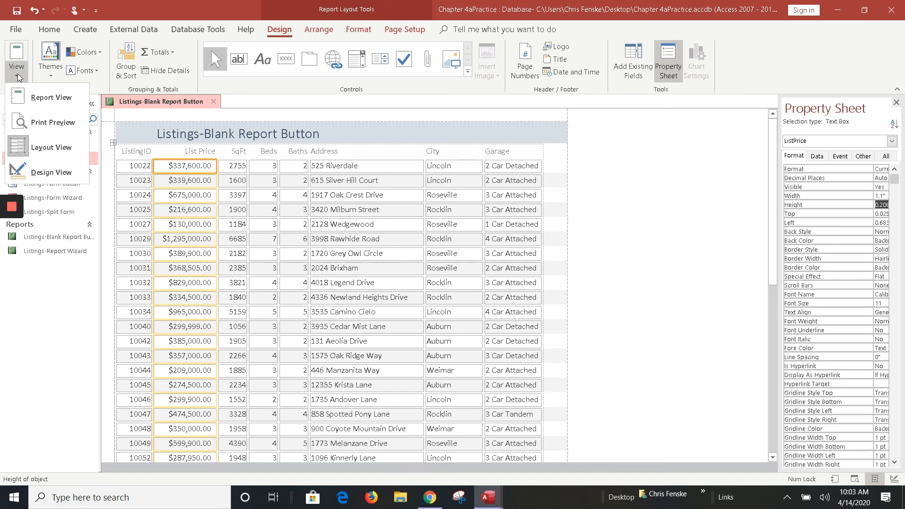
click(34, 118)
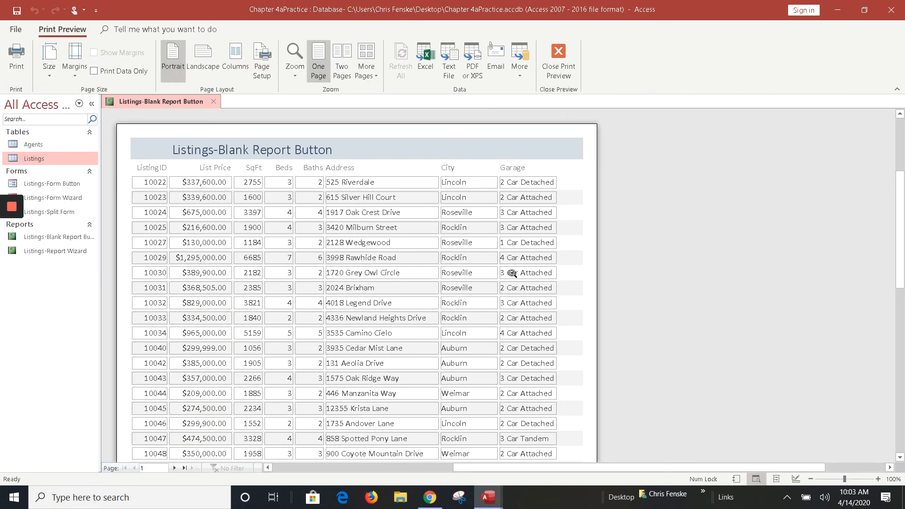
scroll(493, 258, down, 1)
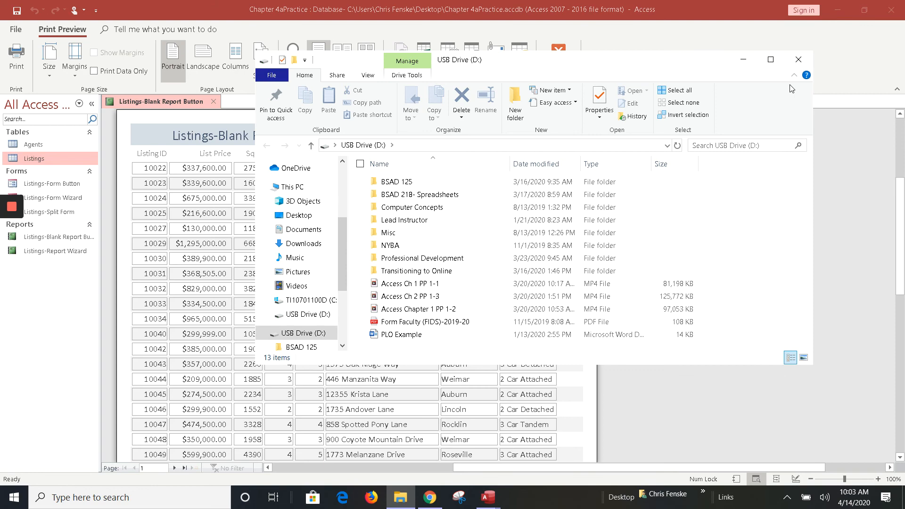
click(798, 60)
scroll(702, 275, down, 5)
scroll(689, 289, down, 10)
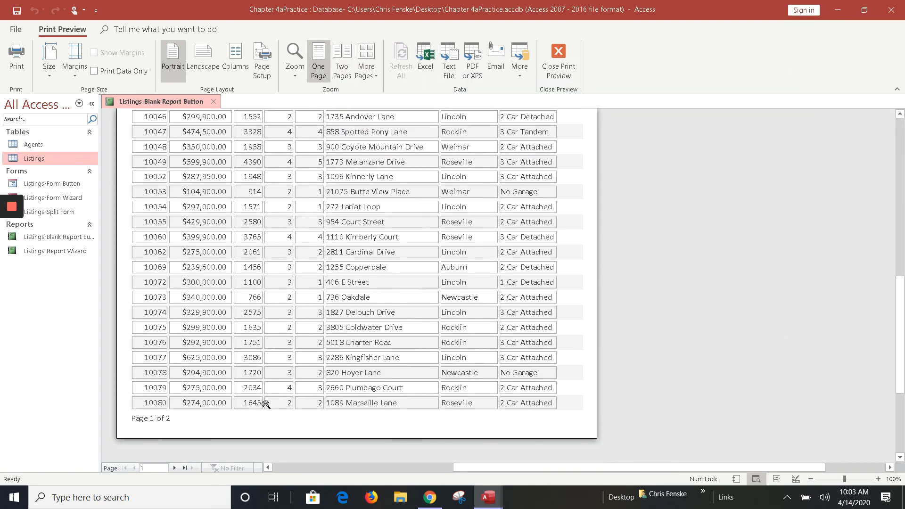
scroll(275, 354, up, 11)
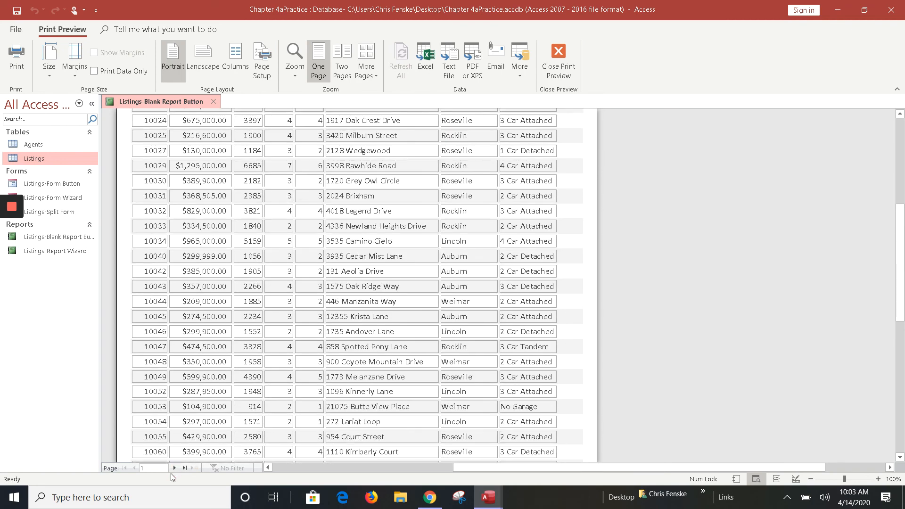
click(173, 467)
scroll(188, 445, up, 7)
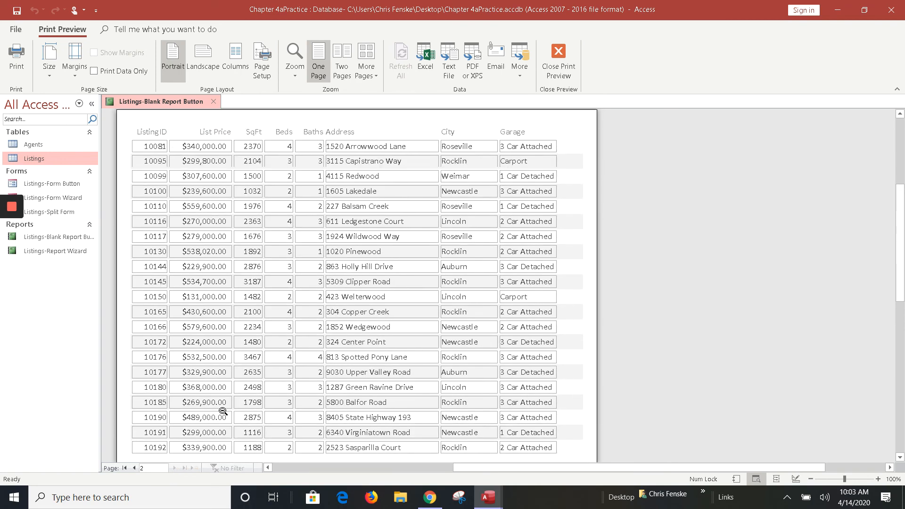
scroll(225, 401, down, 7)
scroll(225, 402, down, 12)
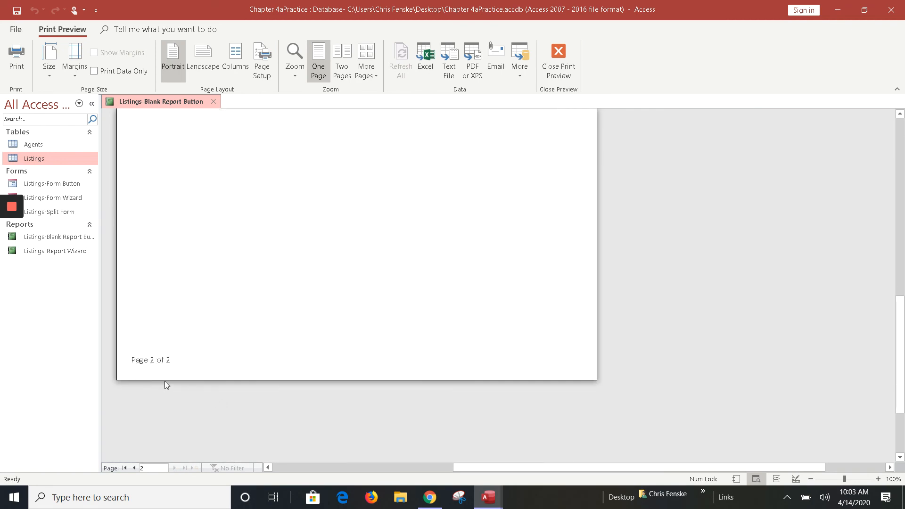
scroll(257, 390, up, 18)
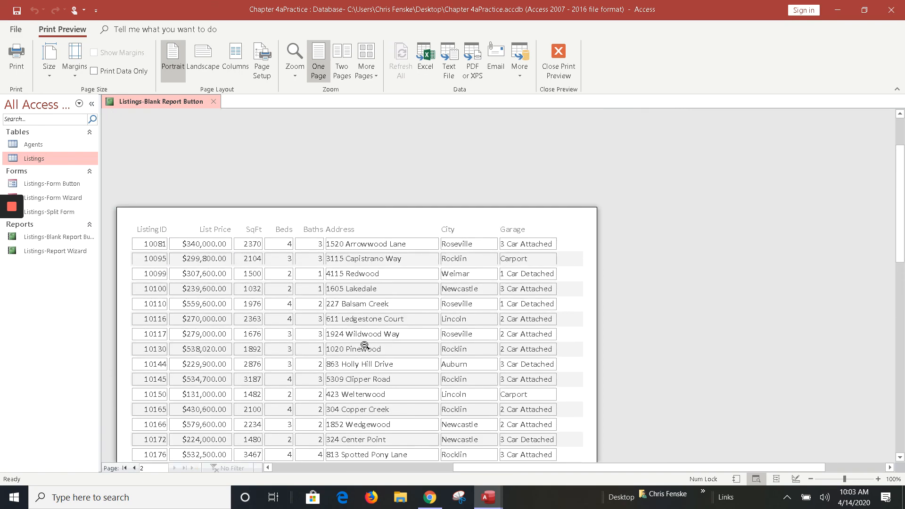
scroll(357, 334, down, 1)
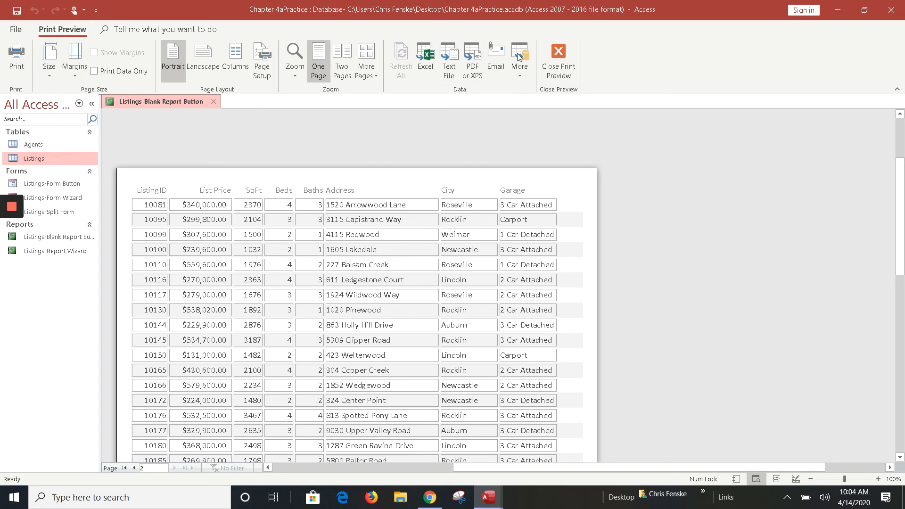
click(559, 59)
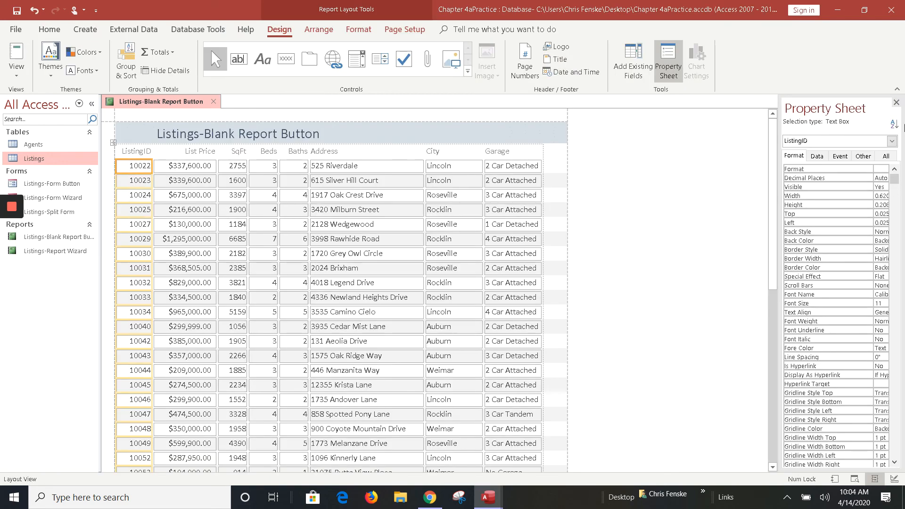
click(896, 102)
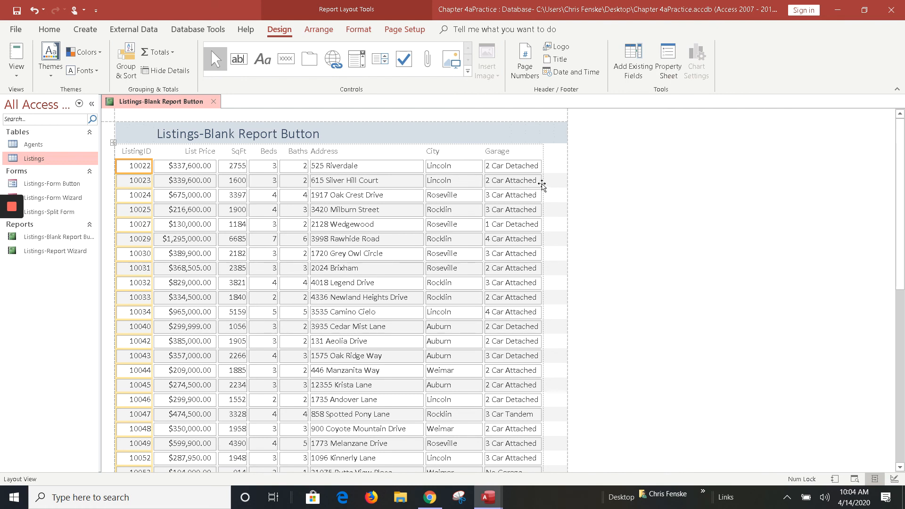
click(526, 184)
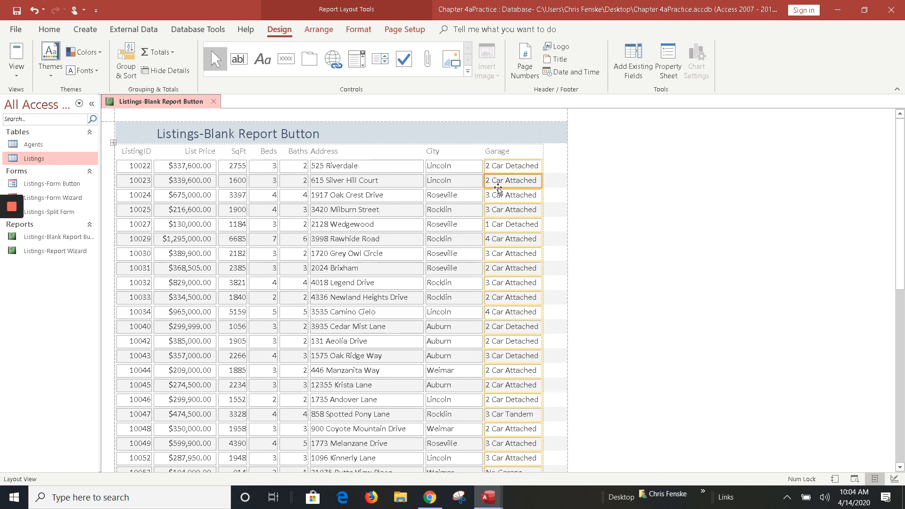
click(457, 192)
click(375, 194)
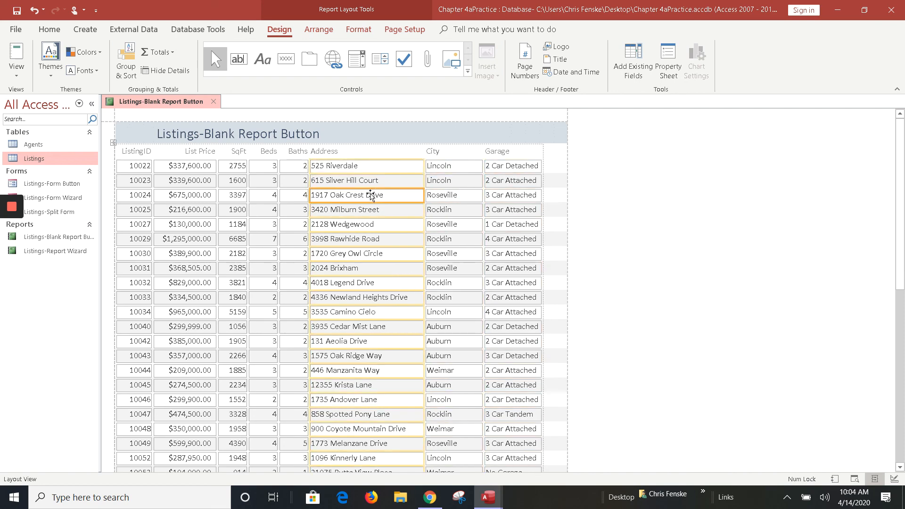